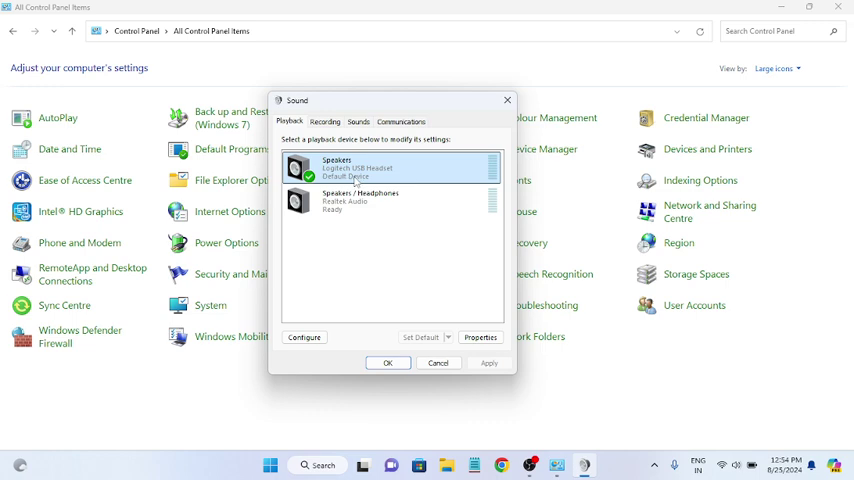
Step: Select the Logitech USB Headset speakers and open their Properties
click(354, 211)
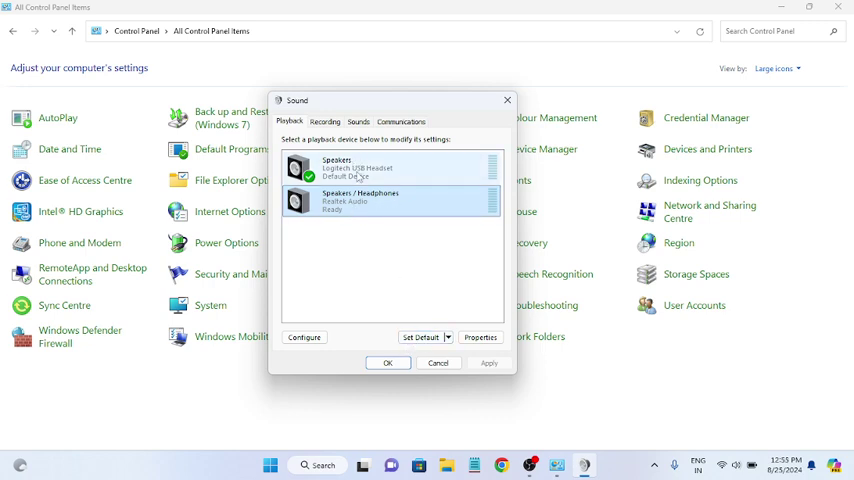
click(355, 172)
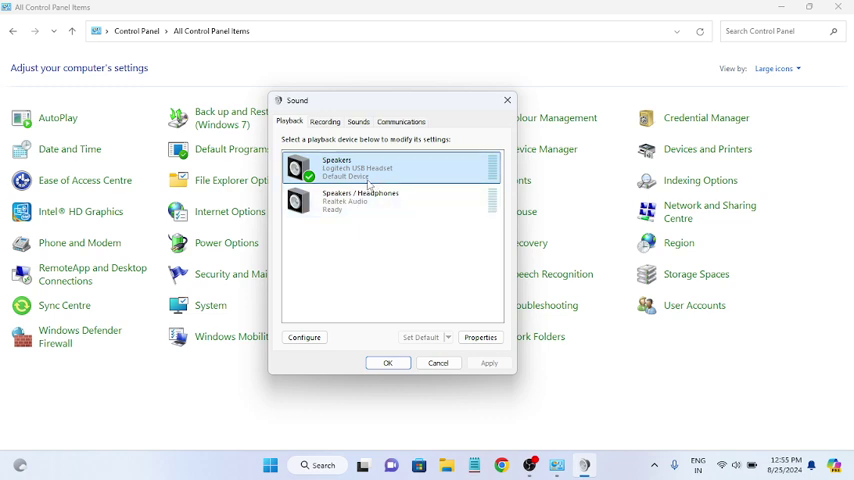
click(480, 337)
Step: Show the Levels tab (speakers 54, microphone 0) and toggle the microphone's mute
click(338, 169)
click(462, 266)
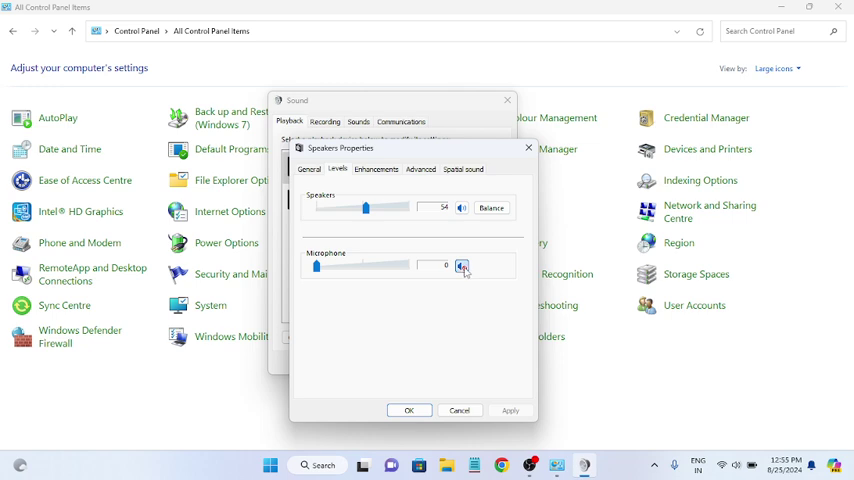
Step: Close speaker properties and review the Realtek and Logitech microphones under Recording
click(459, 410)
click(325, 122)
click(380, 234)
click(392, 172)
Step: Look through the Sounds and Communications tabs, then return to the Playback list
click(358, 121)
click(325, 121)
click(400, 121)
click(358, 121)
click(325, 121)
click(289, 121)
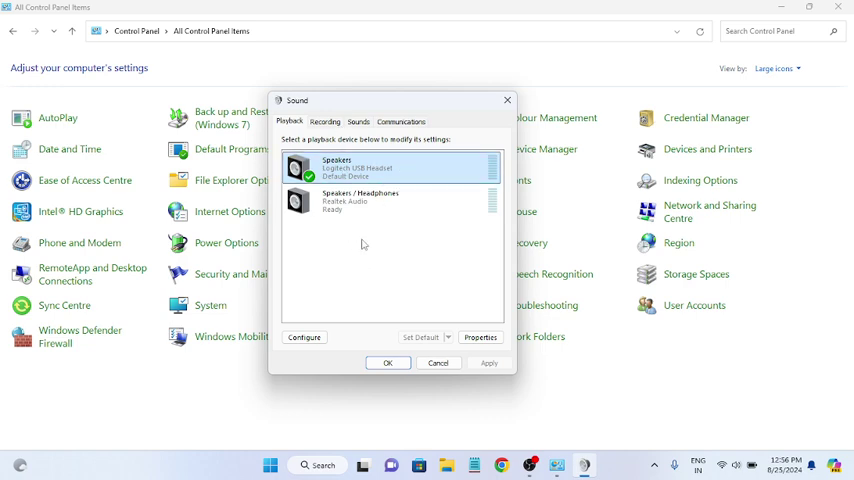
Step: Close Sound, open Device Manager and select the Realtek speakers under Audio inputs and outputs
click(507, 100)
click(546, 157)
click(68, 254)
click(69, 96)
click(162, 142)
Step: Browse the speakers' installed drivers, cancel, then select Realtek Audio under Sound, video and game controllers
right_click(193, 147)
click(236, 150)
click(228, 250)
click(228, 280)
click(168, 243)
drag(220, 107, 425, 118)
click(385, 265)
click(658, 360)
scroll(174, 240, down, 3)
click(70, 321)
scroll(150, 300, down, 1)
click(125, 321)
Step: Browse Realtek Audio's compatible drivers (High Definition Audio Device, Realtek Audio), then cancel
right_click(127, 322)
click(172, 332)
drag(334, 100, 511, 92)
click(380, 245)
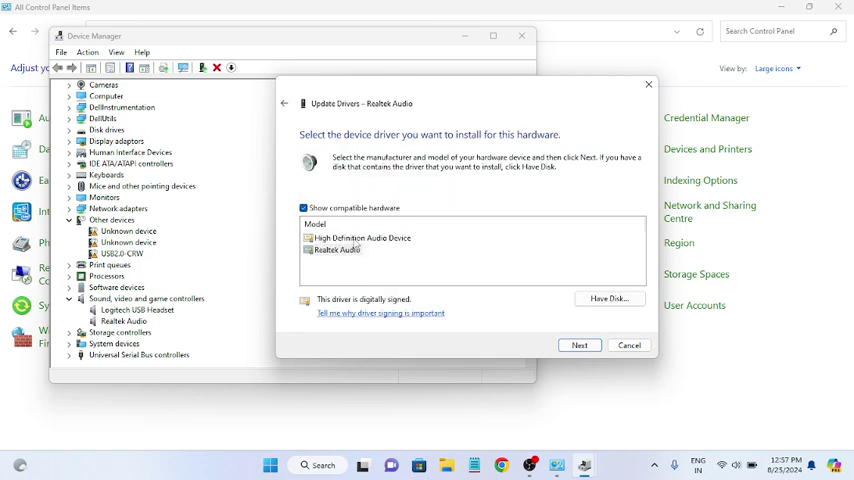
click(357, 239)
click(330, 250)
click(629, 345)
Step: Disable and re-enable the Realtek Audio device, then close Device Manager
right_click(122, 321)
click(170, 343)
click(500, 243)
right_click(124, 355)
click(158, 377)
click(521, 36)
click(737, 465)
Step: Dismiss quick settings and reach Settings' Other trouble-shooters page listing Audio
click(490, 388)
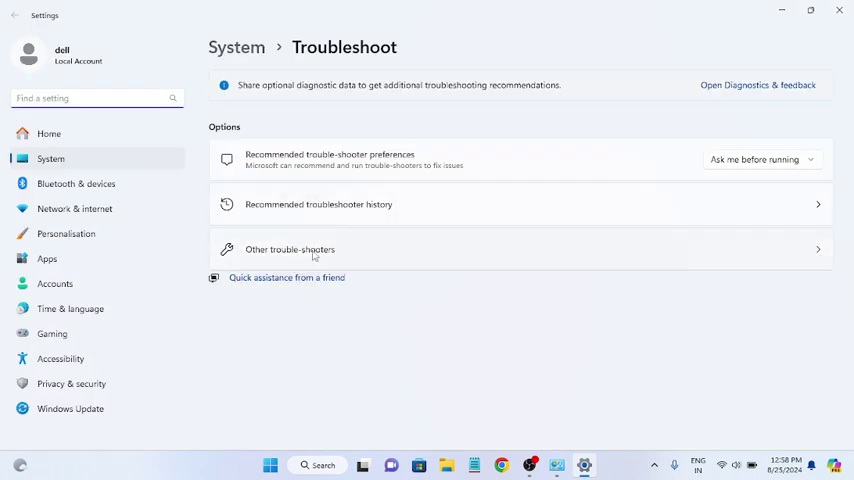
click(313, 249)
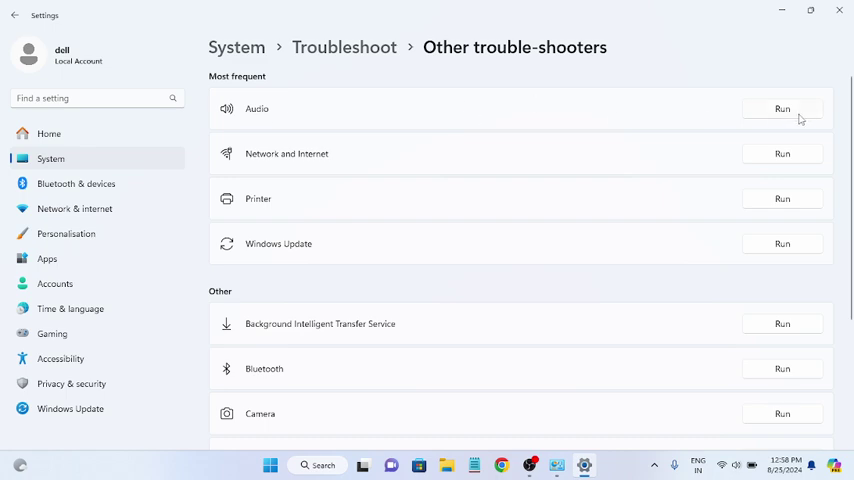
Step: Close Settings and Control Panel, then refresh the desktop from its context menu
click(838, 9)
click(838, 8)
right_click(430, 172)
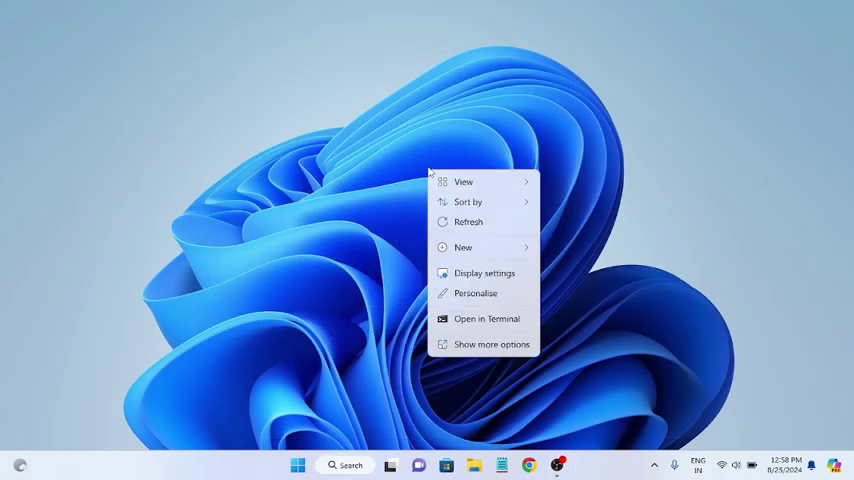
click(465, 222)
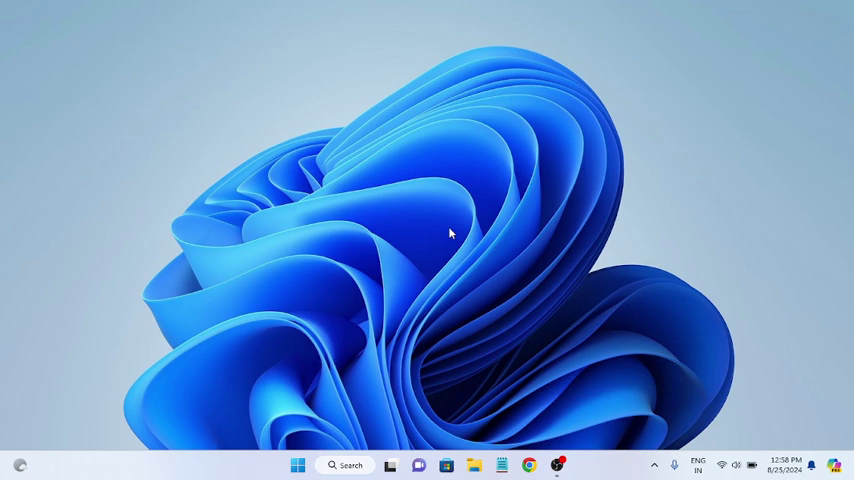